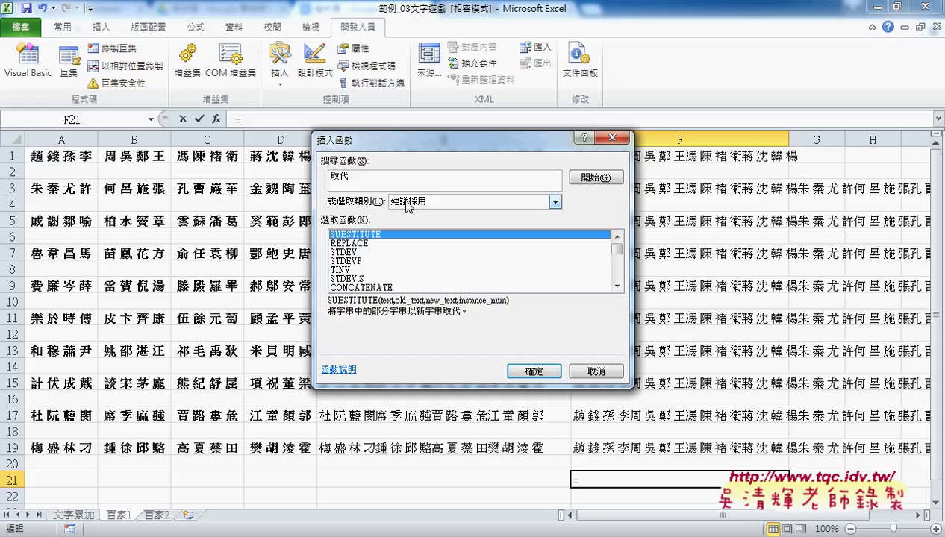
Insert the SUBSTITUTE function from the 文字 category into cell F21
{"action": "left_click", "coordinate": [407, 206]}
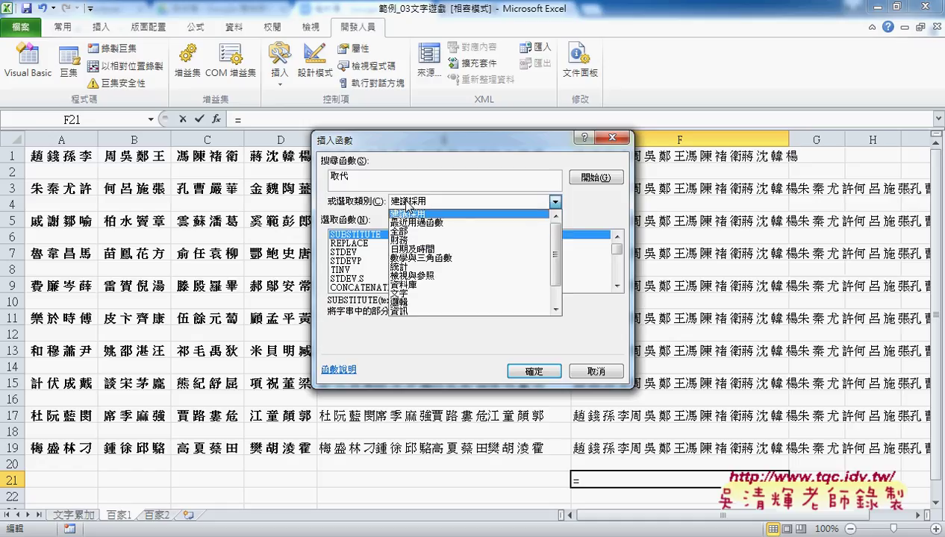
{"action": "left_click", "coordinate": [406, 291]}
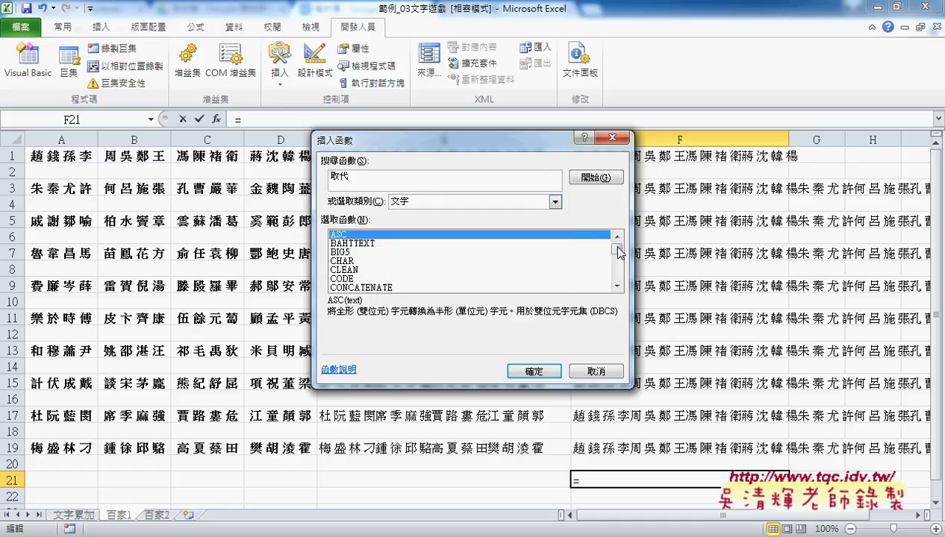
{"action": "left_click_drag", "start_coordinate": [619, 254], "coordinate": [619, 270]}
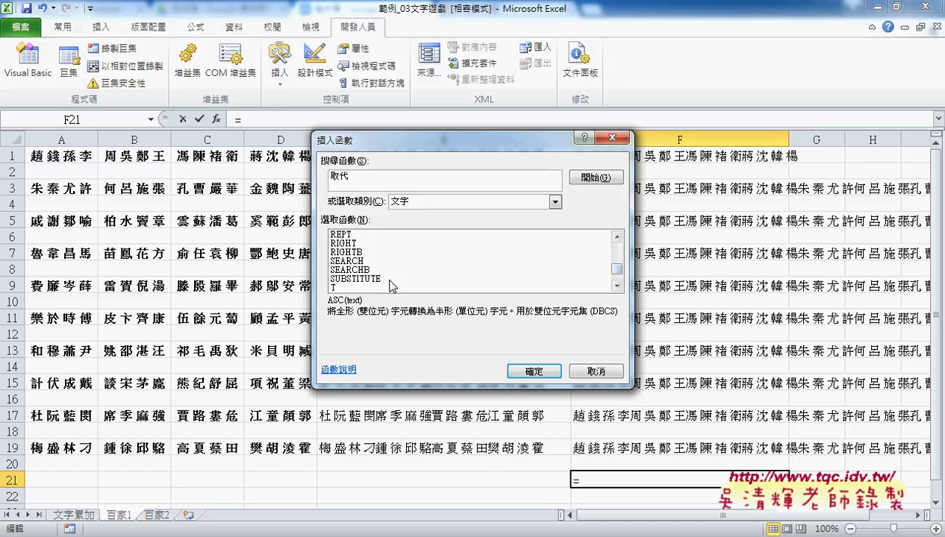
{"action": "left_click", "coordinate": [389, 279]}
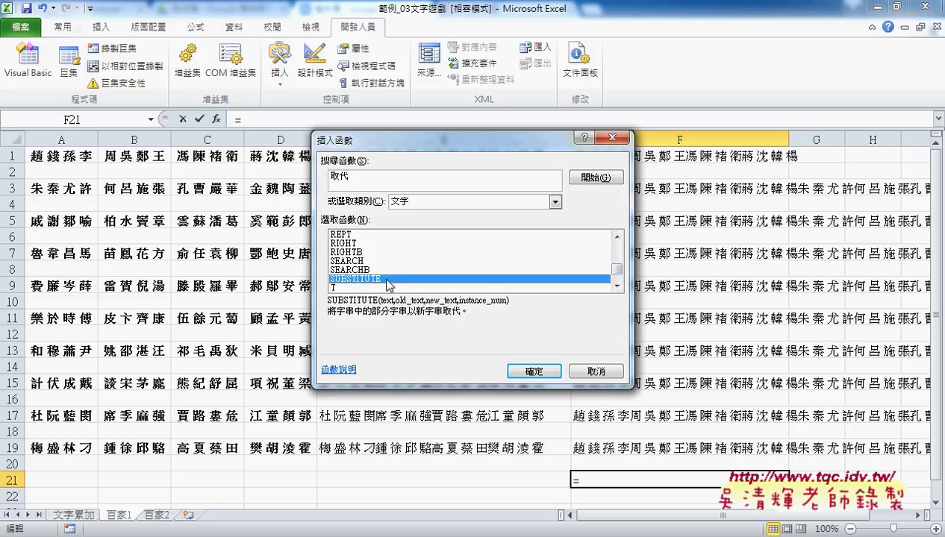
{"action": "left_click", "coordinate": [533, 371]}
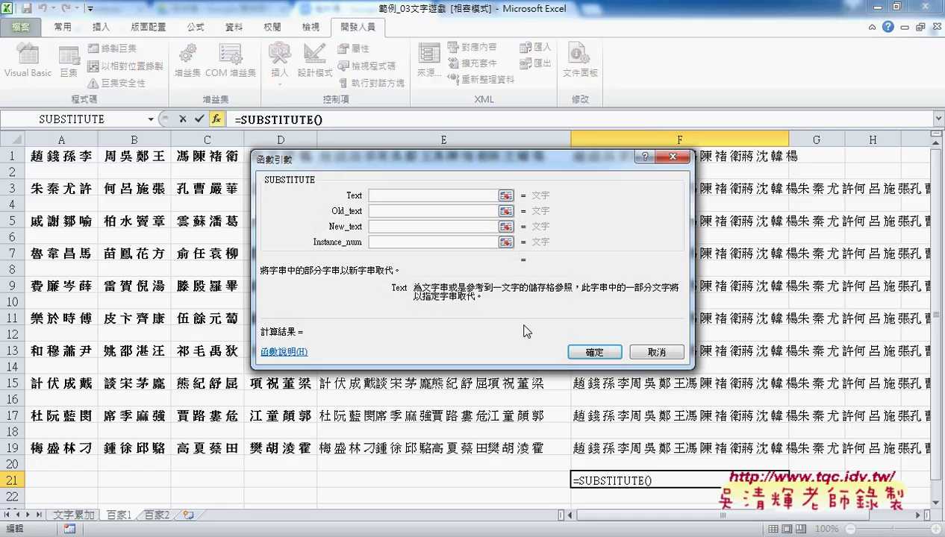
Set the SUBSTITUTE Text argument to cell F19
{"action": "left_click", "coordinate": [388, 212]}
{"action": "left_click", "coordinate": [390, 227]}
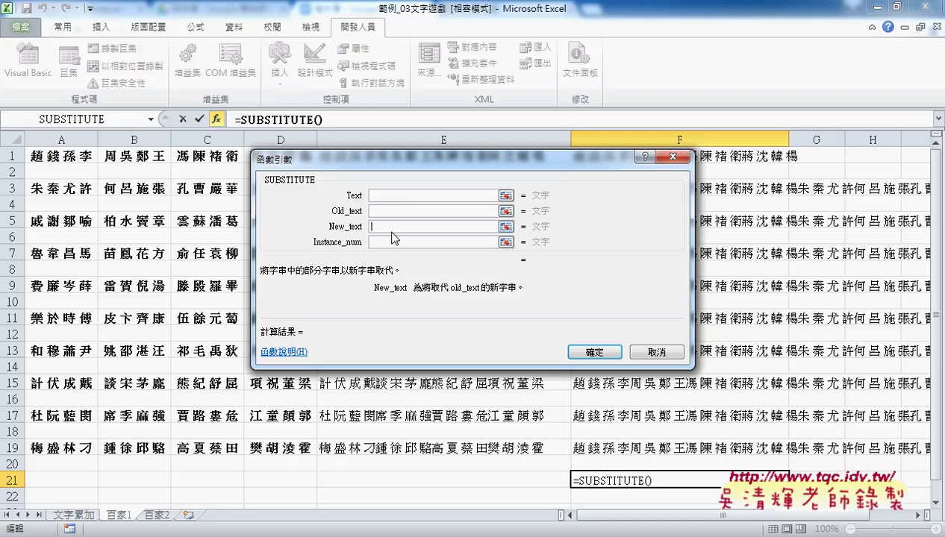
{"action": "left_click", "coordinate": [393, 242]}
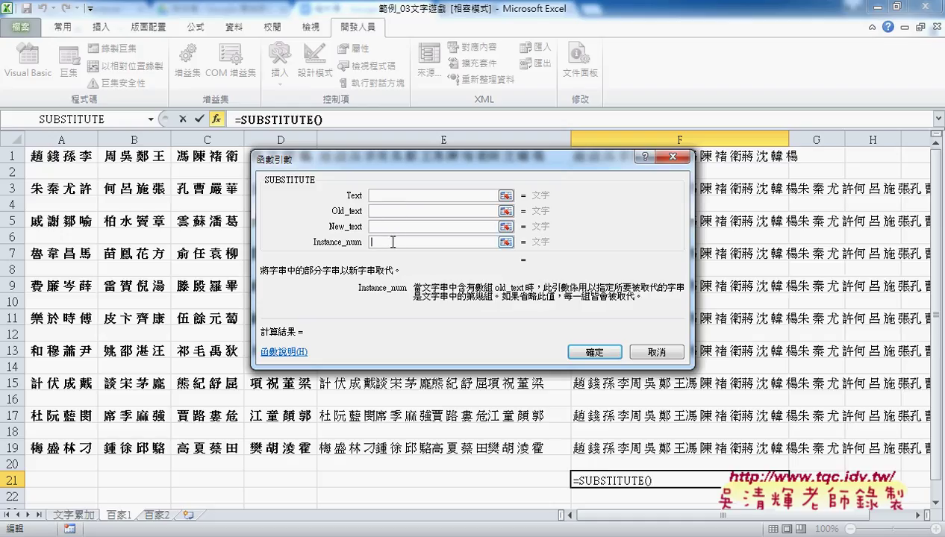
{"action": "left_click", "coordinate": [376, 195]}
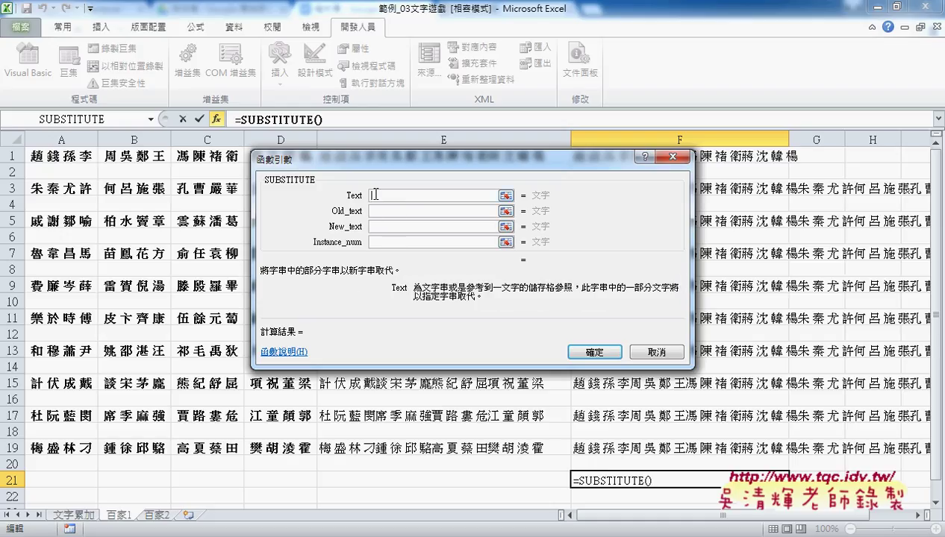
{"action": "left_click", "coordinate": [611, 448]}
{"action": "left_click", "coordinate": [396, 211]}
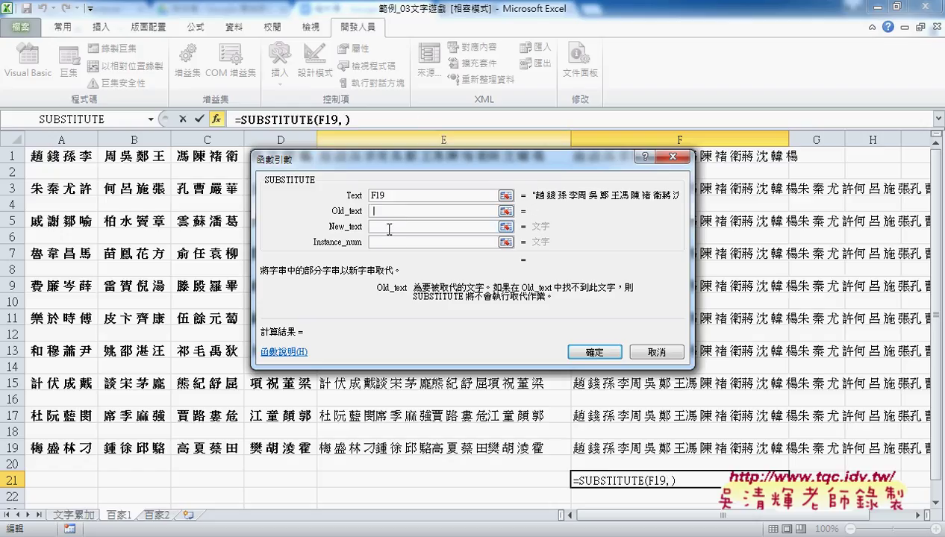
Set Old_text to a space " " and New_text to empty ""
{"action": "left_click", "coordinate": [389, 227]}
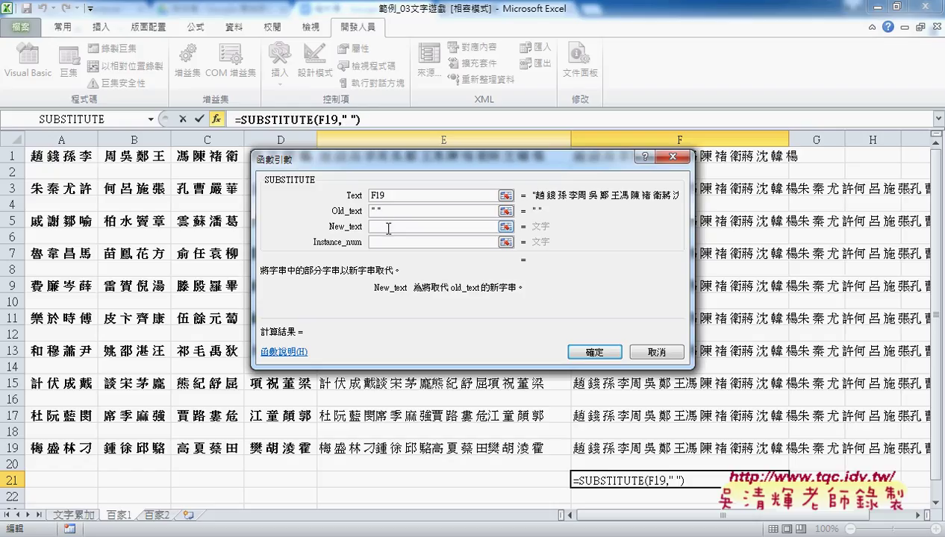
{"action": "left_click", "coordinate": [390, 211]}
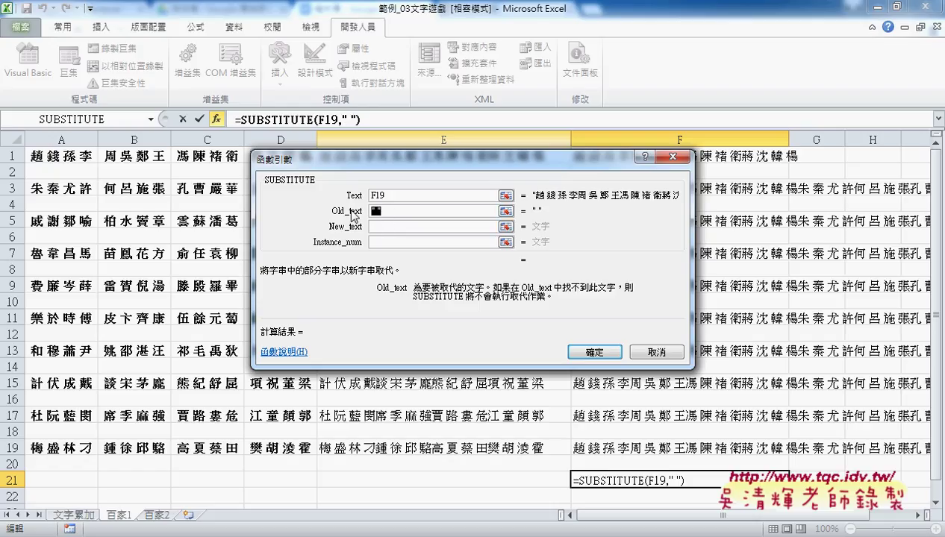
{"action": "key", "text": "BackSpace"}
{"action": "left_click", "coordinate": [382, 226]}
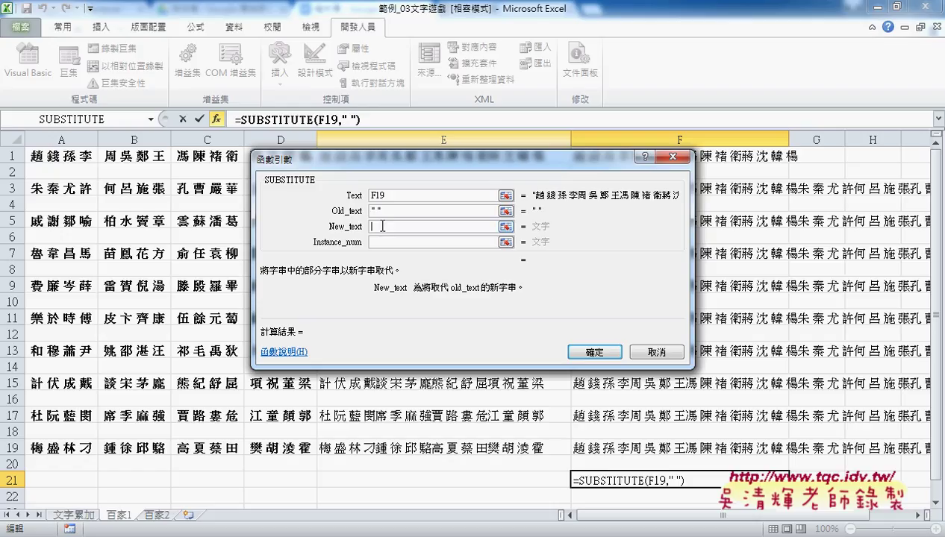
{"action": "left_click_drag", "start_coordinate": [381, 211], "coordinate": [367, 214]}
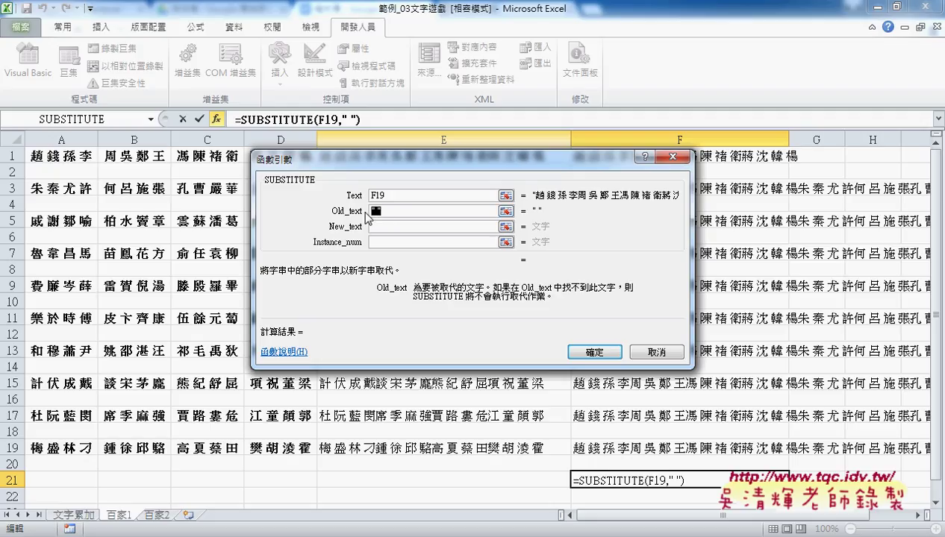
{"action": "type", "text": "\" "}
{"action": "type", "text": "\""}
{"action": "left_click", "coordinate": [374, 228]}
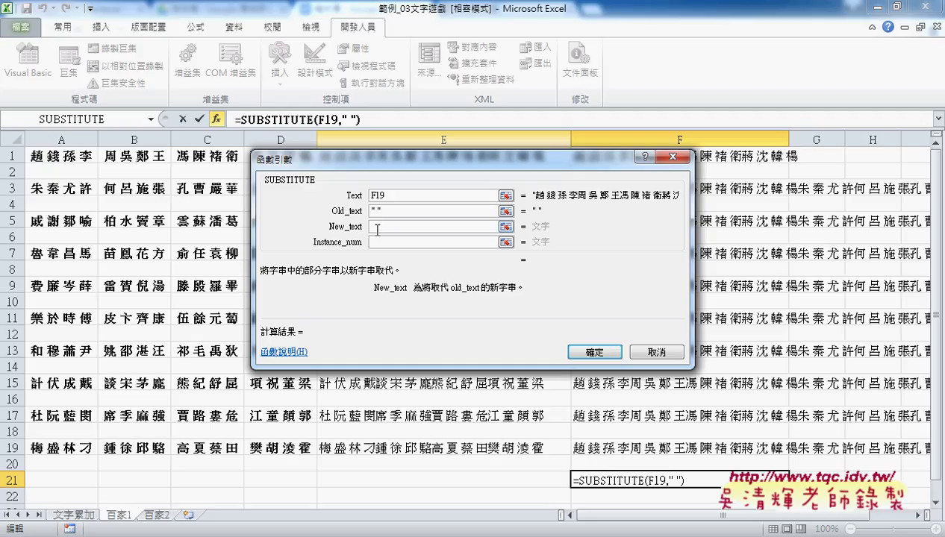
{"action": "type", "text": "\""}
{"action": "type", "text": "\""}
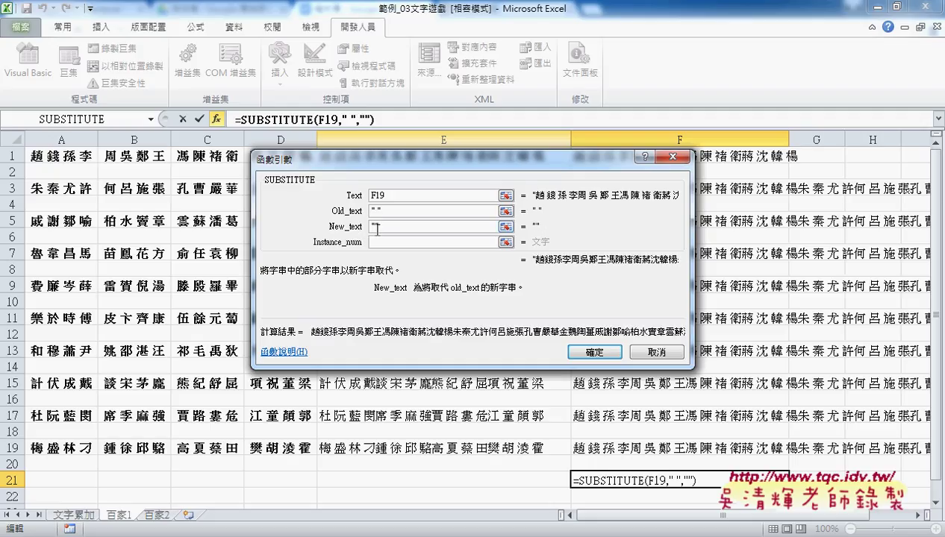
Review the arguments and commit =SUBSTITUTE(F19," ","") in F21
{"action": "left_click_drag", "start_coordinate": [373, 243], "coordinate": [383, 240]}
{"action": "left_click_drag", "start_coordinate": [535, 199], "coordinate": [668, 212]}
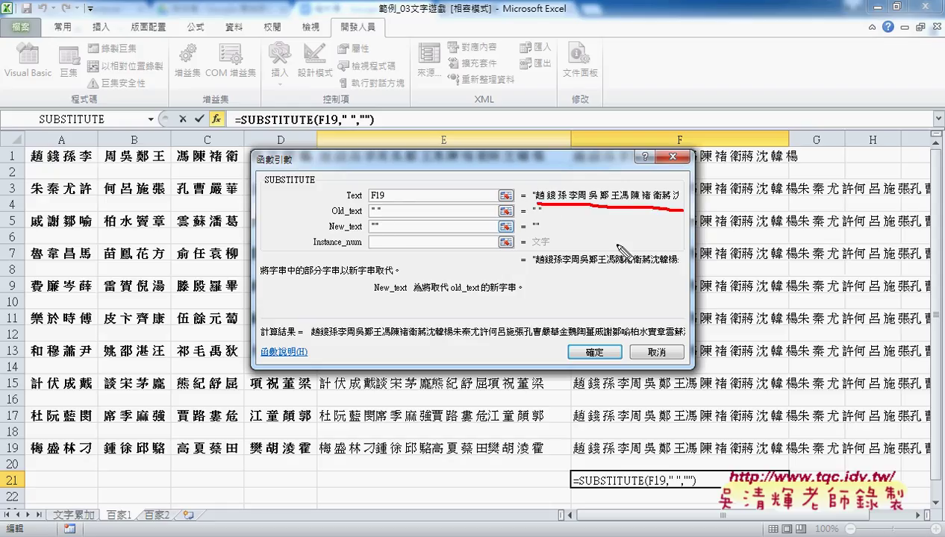
{"action": "left_click_drag", "start_coordinate": [534, 266], "coordinate": [666, 263]}
{"action": "mouse_move", "coordinate": [602, 208]}
{"action": "left_mouse_down"}
{"action": "mouse_move", "coordinate": [597, 248]}
{"action": "mouse_move", "coordinate": [612, 235]}
{"action": "left_mouse_up"}
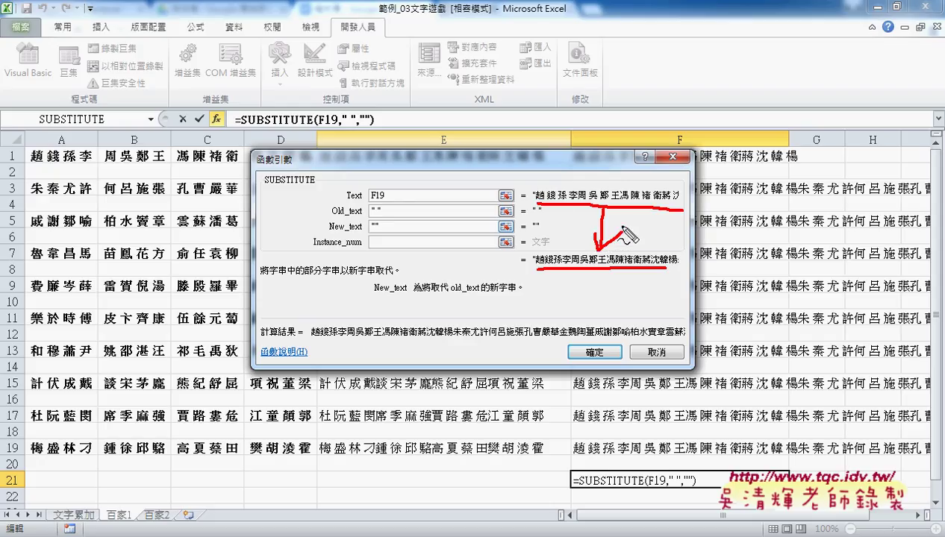
{"action": "left_click_drag", "start_coordinate": [382, 207], "coordinate": [381, 238]}
{"action": "left_click_drag", "start_coordinate": [379, 204], "coordinate": [386, 216]}
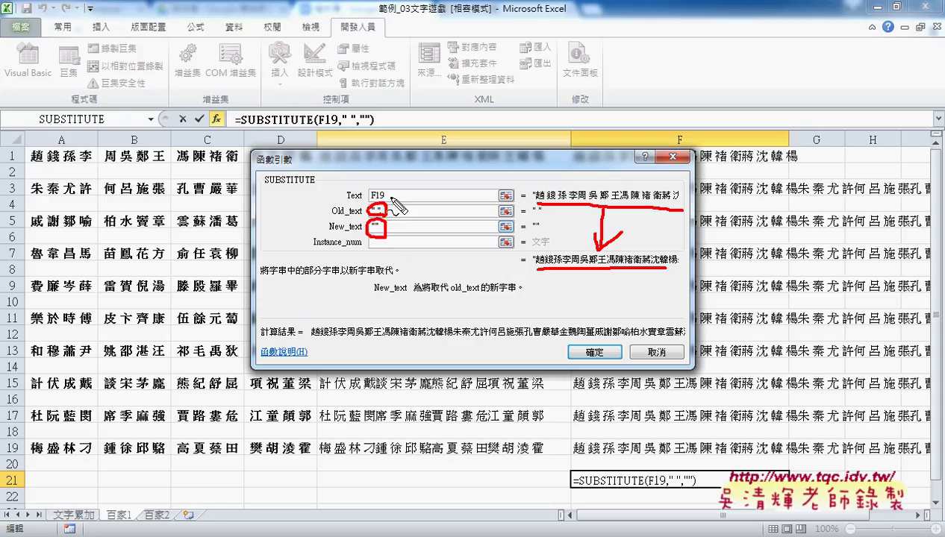
{"action": "left_click_drag", "start_coordinate": [313, 249], "coordinate": [361, 248]}
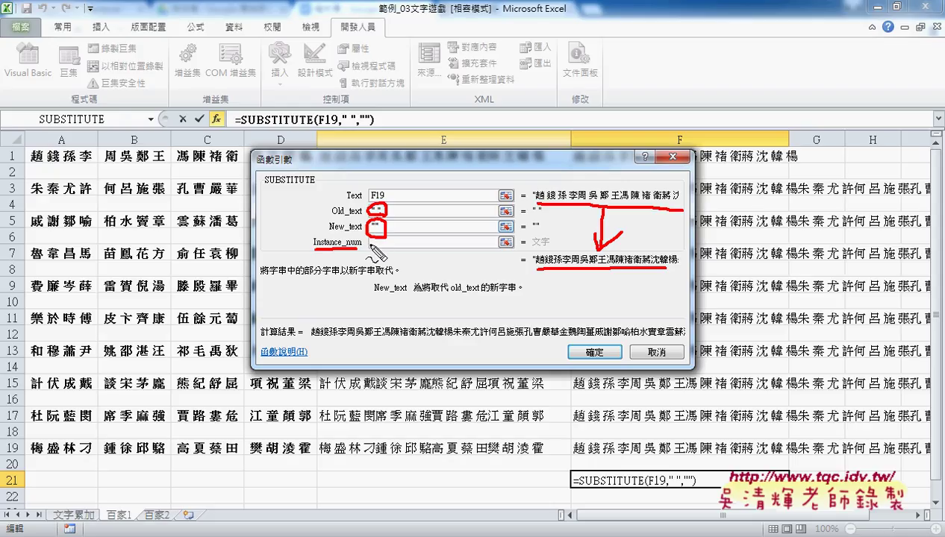
{"action": "key", "text": "e"}
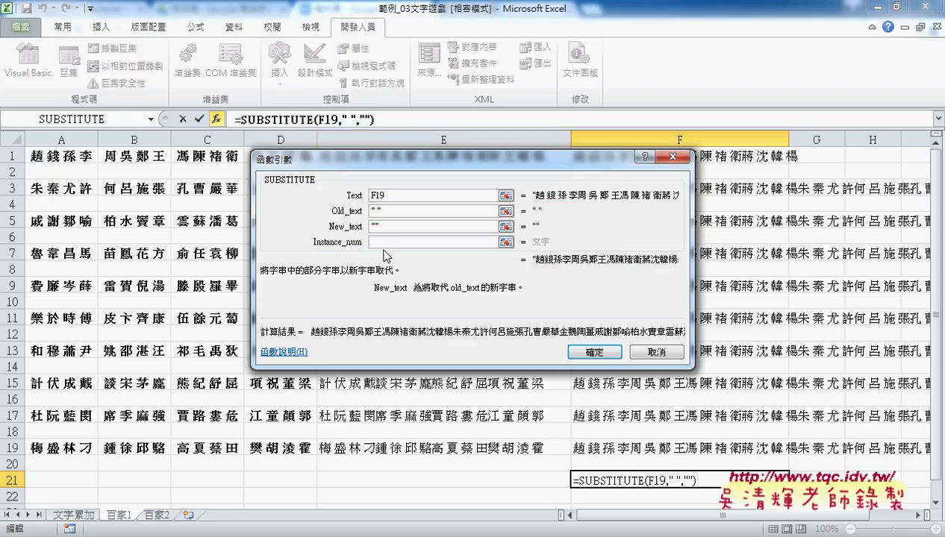
{"action": "left_click", "coordinate": [585, 352]}
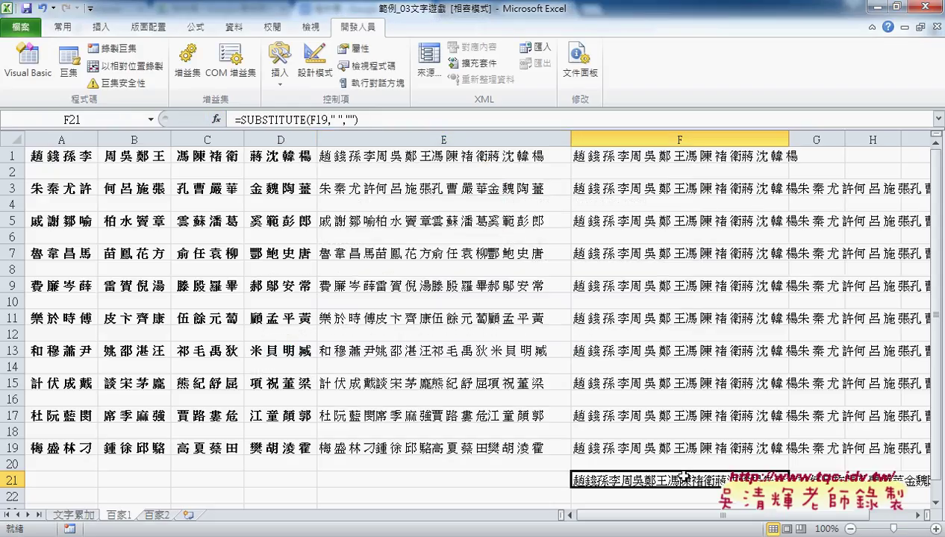
Copy F21 and trial-paste it into A1 of 百家2, then clear it again
{"action": "key", "text": "ctrl+c"}
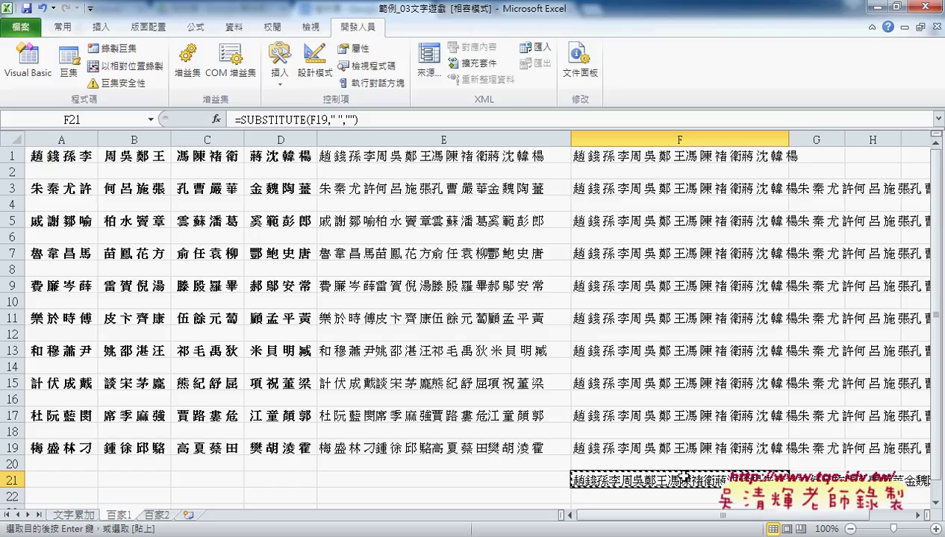
{"action": "left_click", "coordinate": [157, 515]}
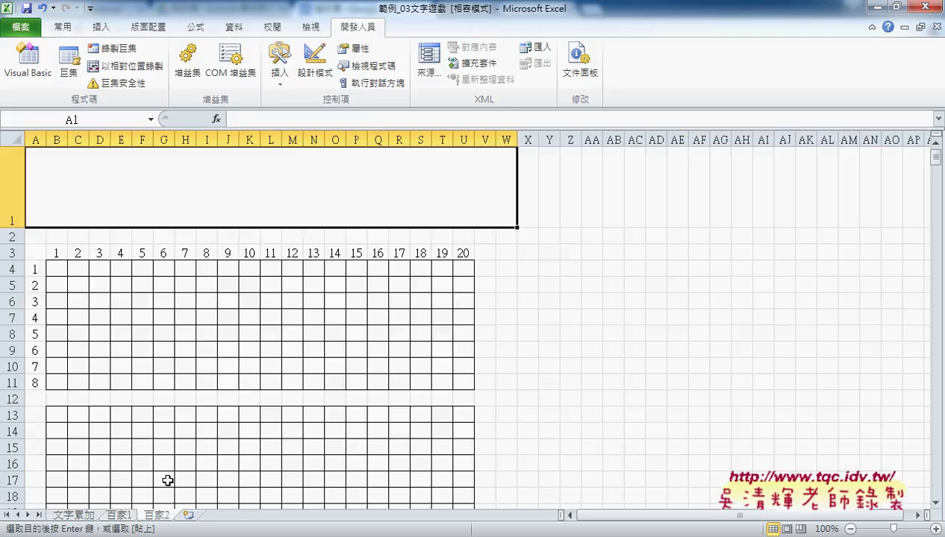
{"action": "key", "text": "ctrl+v"}
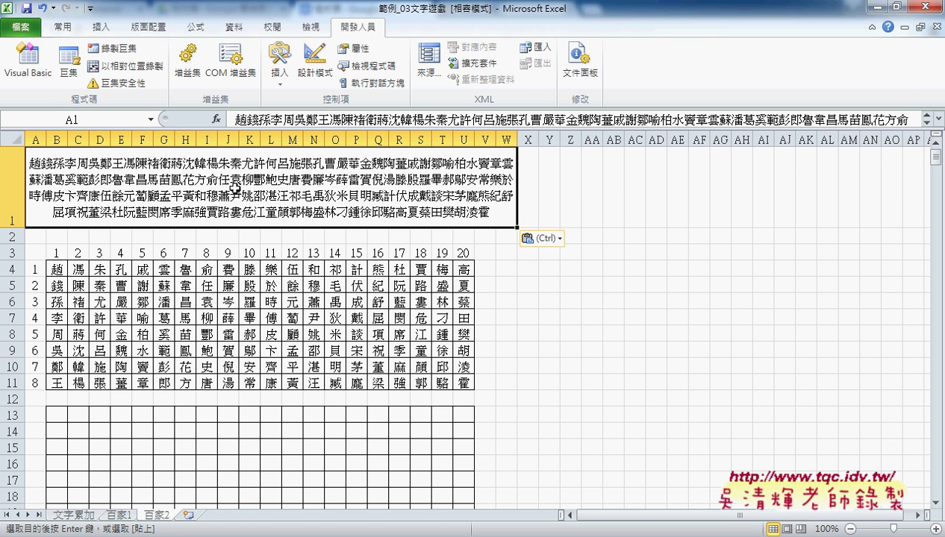
{"action": "key", "text": "Delete"}
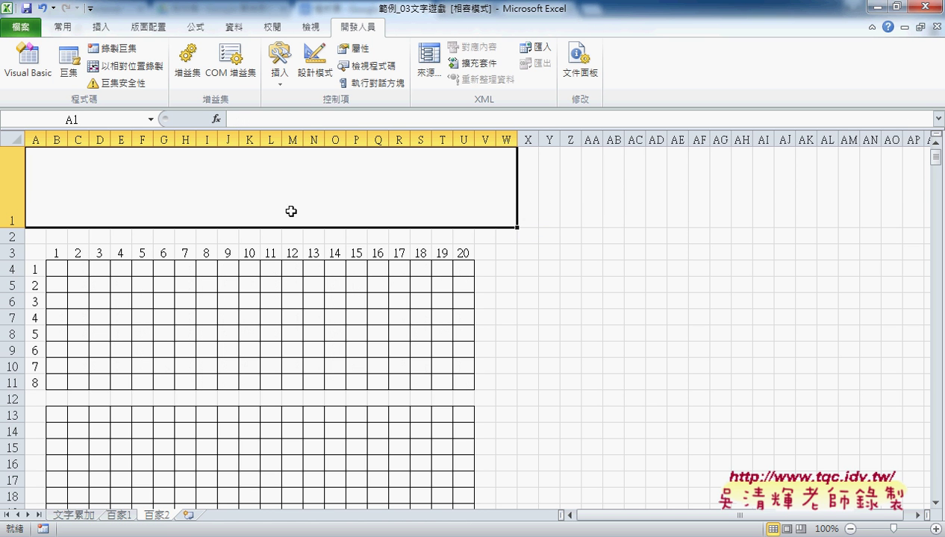
Check the surname table A1:D20 on 百家1, then return to 百家2
{"action": "left_click", "coordinate": [122, 515]}
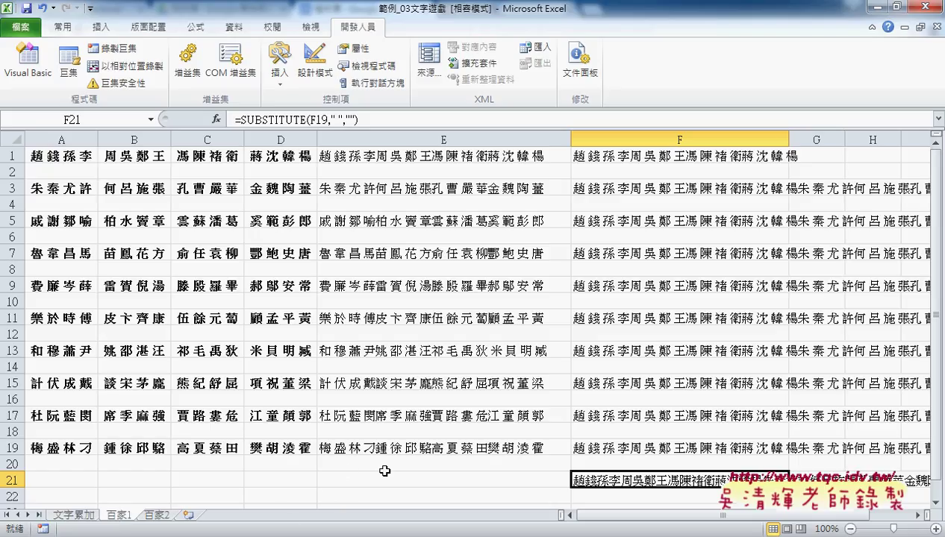
{"action": "left_click_drag", "start_coordinate": [310, 466], "coordinate": [44, 155]}
{"action": "left_click", "coordinate": [159, 517]}
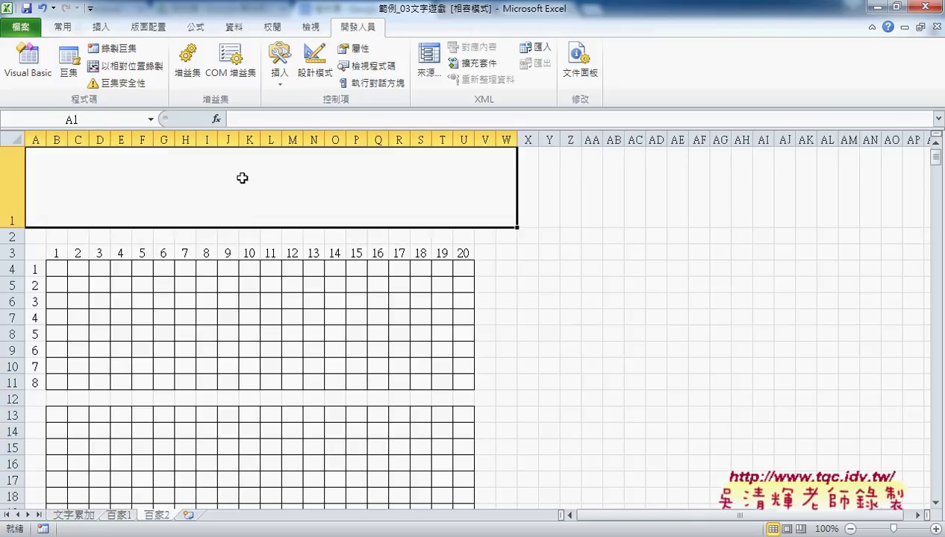
From sheet 百家1, open the Visual Basic editor and copy the 文字累加 macro code from Google Docs
{"action": "left_click", "coordinate": [123, 517]}
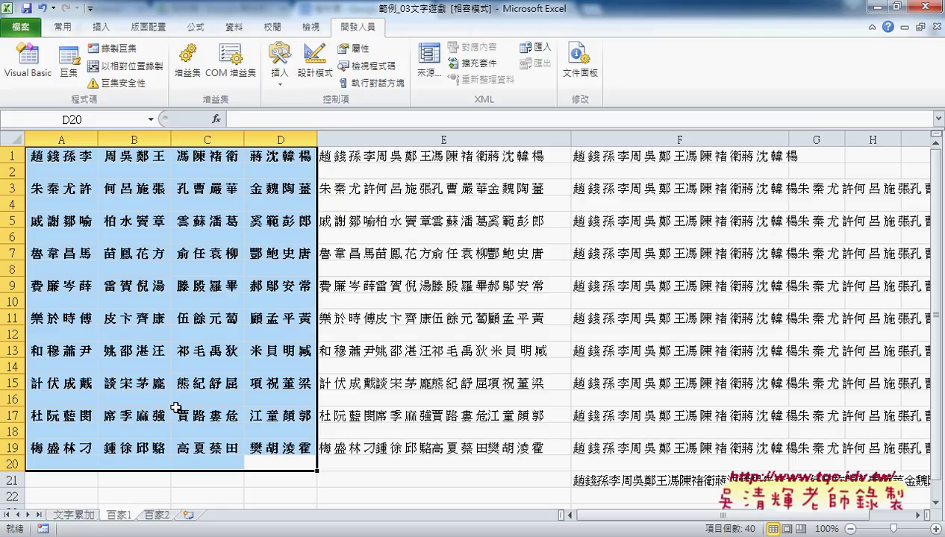
{"action": "left_click", "coordinate": [38, 74]}
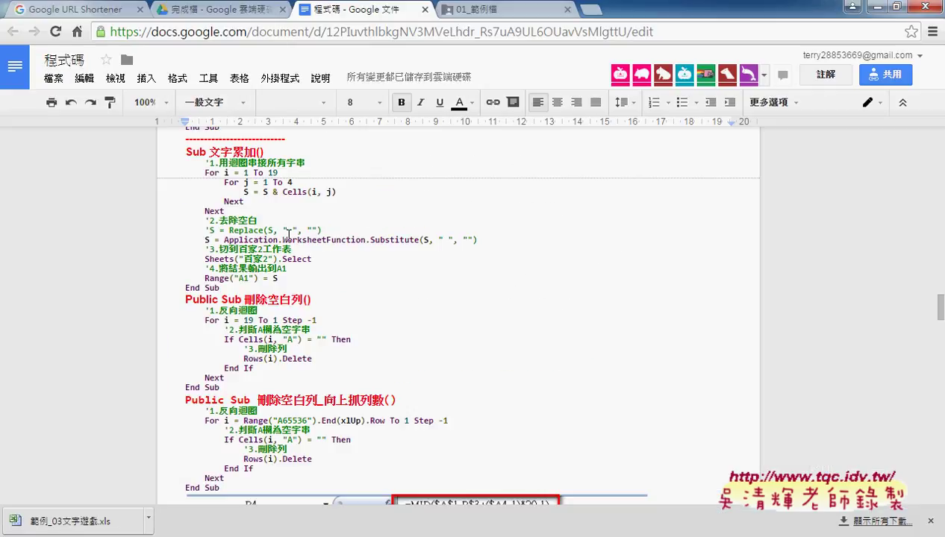
{"action": "left_click_drag", "start_coordinate": [185, 152], "coordinate": [269, 288]}
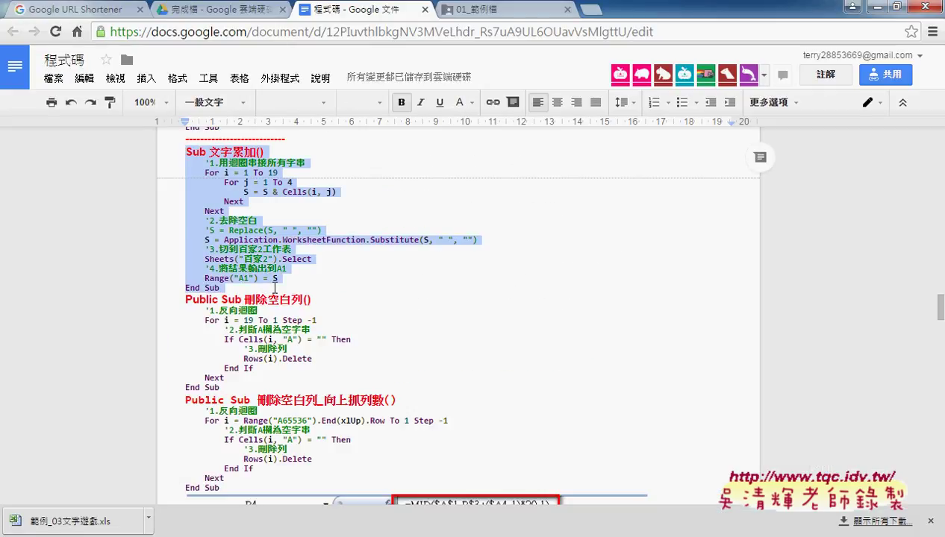
{"action": "left_click", "coordinate": [868, 7]}
Paste the 文字累加 macro into Module1 below the existing macro and check sheet 百家2
{"action": "left_click", "coordinate": [376, 435]}
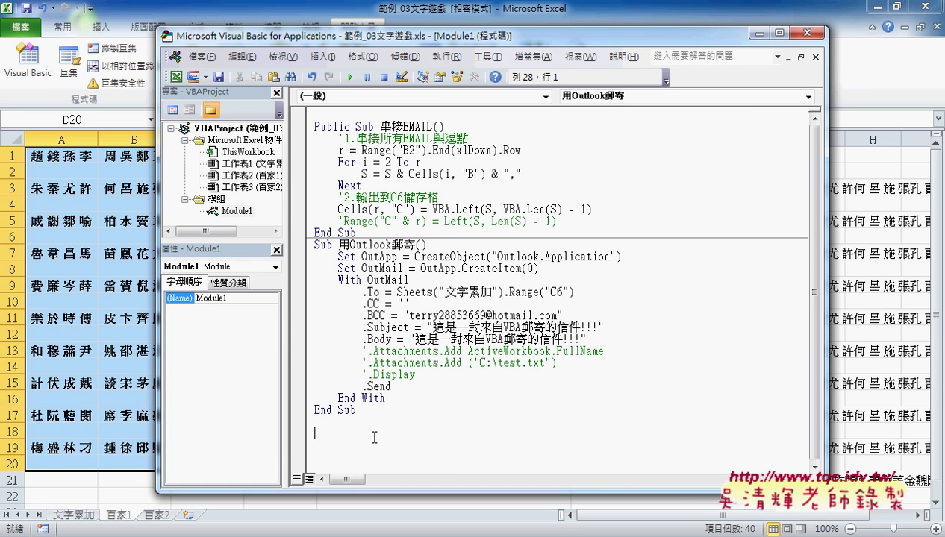
{"action": "key", "text": "ctrl+v"}
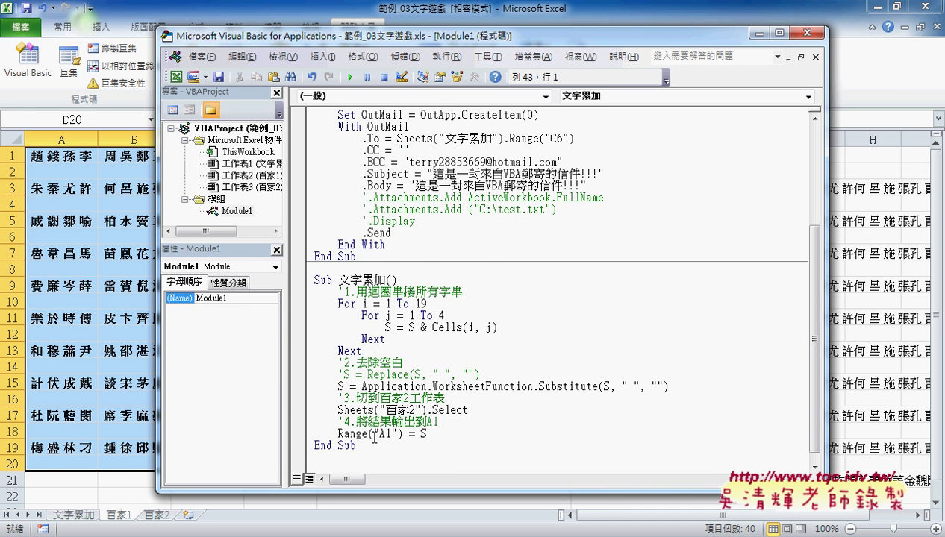
{"action": "key", "text": "F5"}
{"action": "key", "text": "alt+F11"}
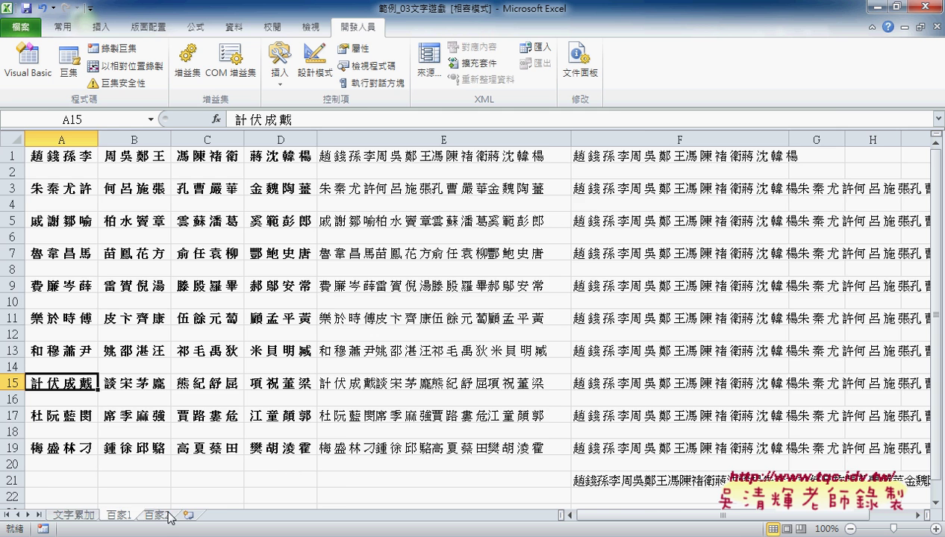
{"action": "left_click", "coordinate": [159, 515]}
{"action": "left_click", "coordinate": [119, 515]}
Run the 文字累加 macro from Module1
{"action": "mouse_move", "coordinate": [291, 527]}
{"action": "left_click", "coordinate": [314, 493]}
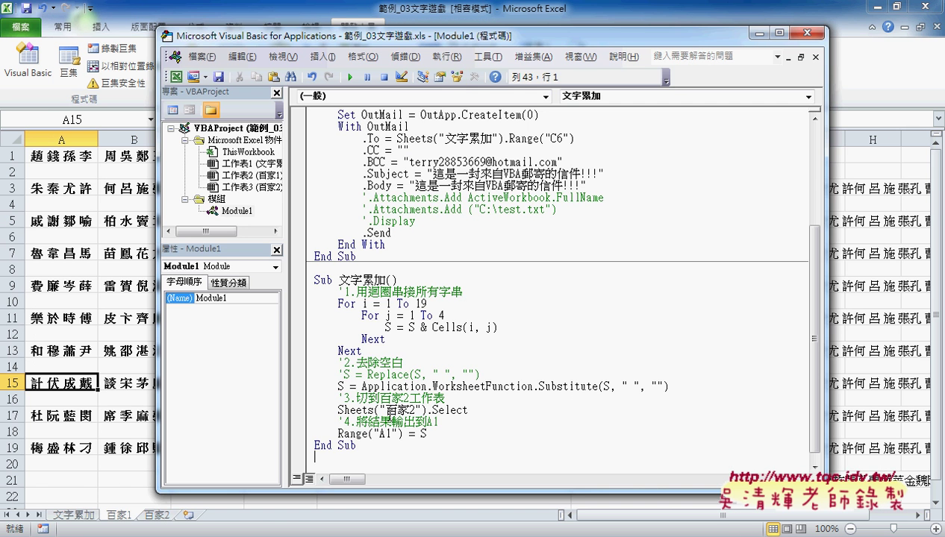
{"action": "left_click_drag", "start_coordinate": [404, 35], "coordinate": [689, 32]}
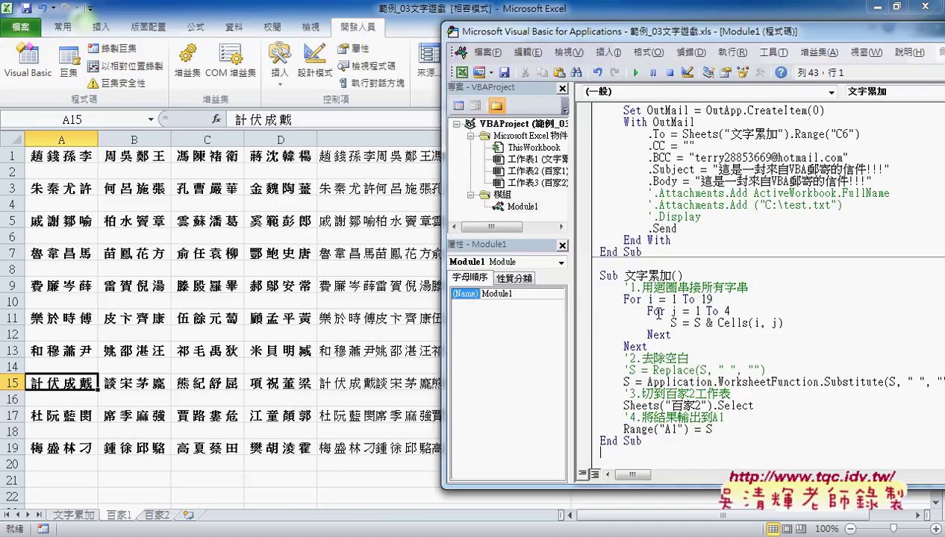
{"action": "left_click", "coordinate": [669, 351]}
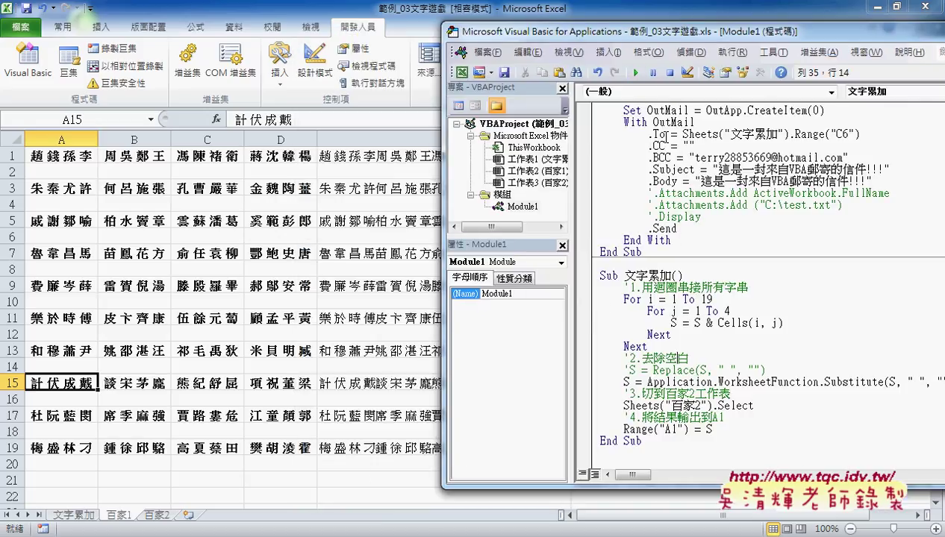
{"action": "left_click", "coordinate": [637, 73]}
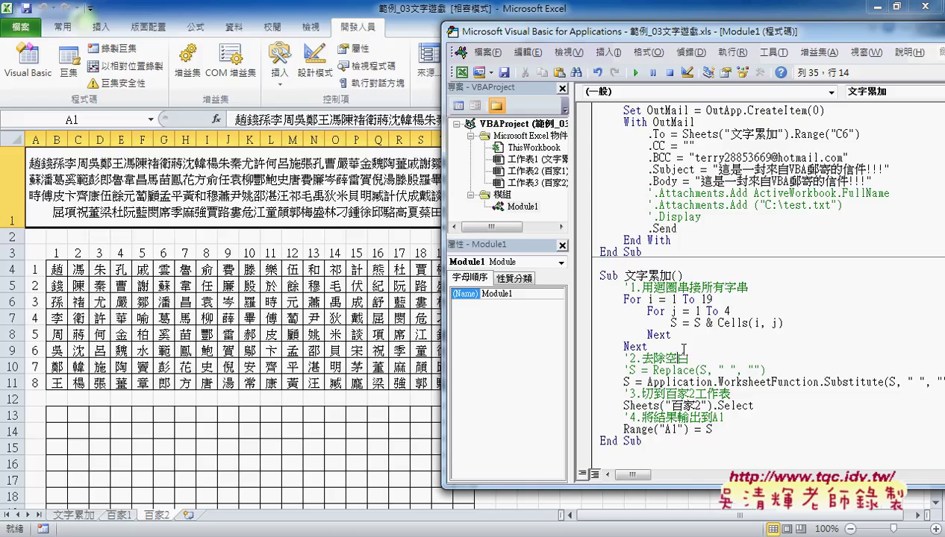
Widen the code pane and return to sheet 百家1
{"action": "left_click_drag", "start_coordinate": [648, 347], "coordinate": [601, 288]}
{"action": "left_click", "coordinate": [648, 335]}
{"action": "left_click", "coordinate": [522, 332]}
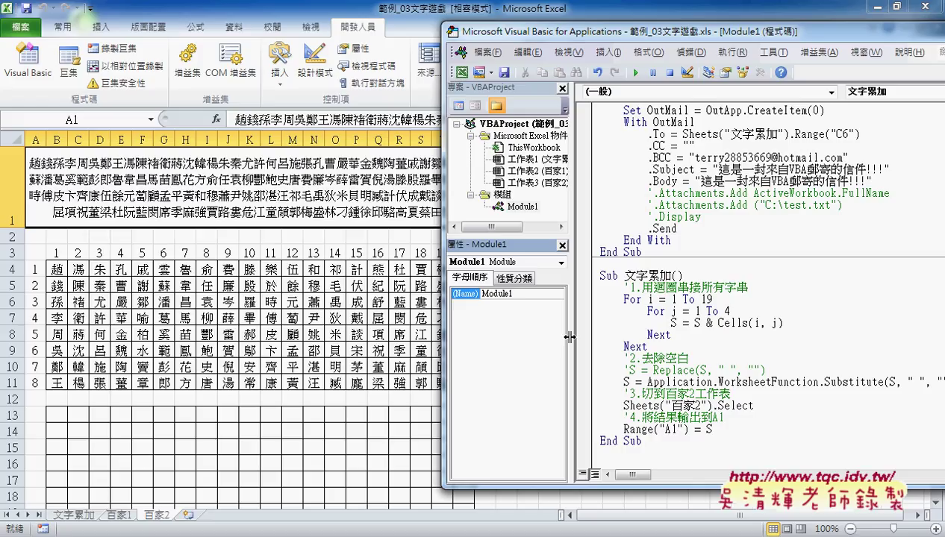
{"action": "left_click_drag", "start_coordinate": [569, 337], "coordinate": [489, 337]}
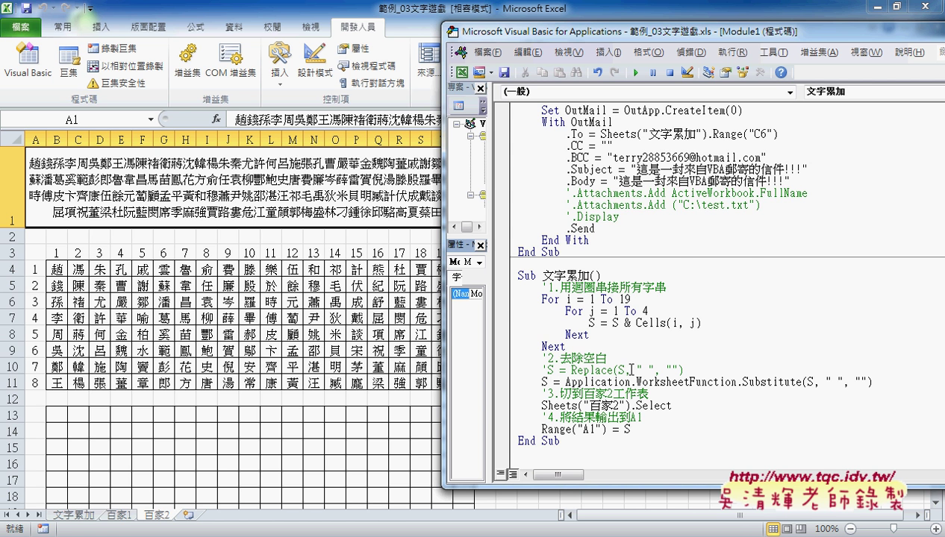
{"action": "left_click", "coordinate": [124, 517]}
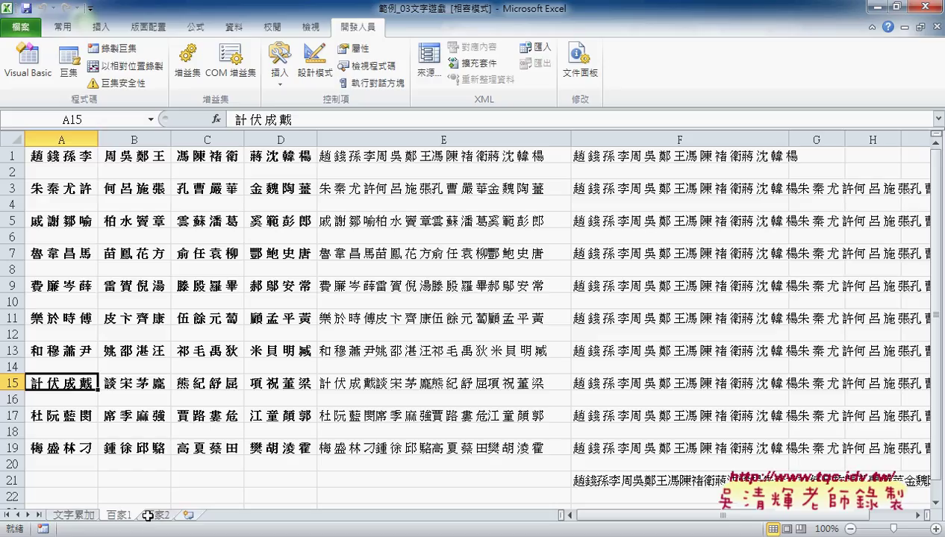
Inspect the joining formulas in E1, F1 and F3, then show F21's SUBSTITUTE arguments
{"action": "left_click", "coordinate": [351, 156]}
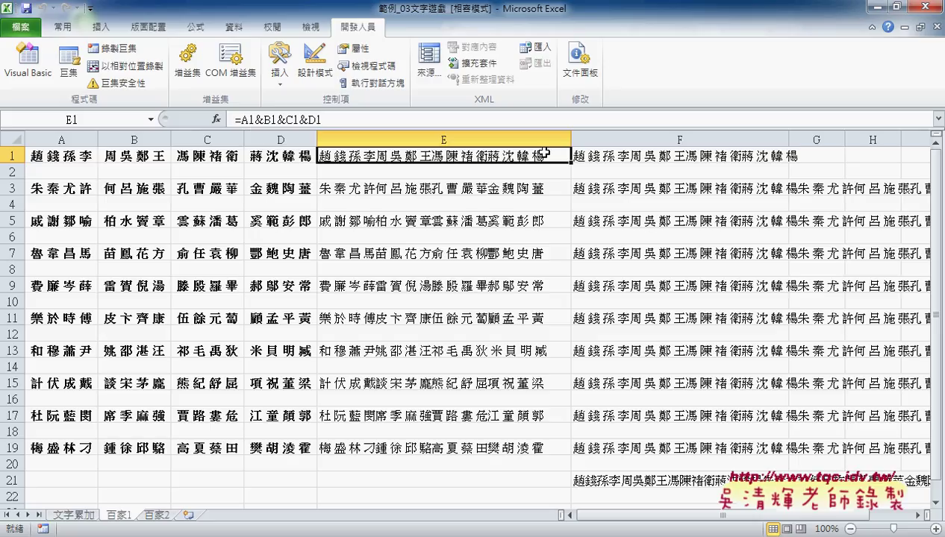
{"action": "left_click", "coordinate": [634, 155]}
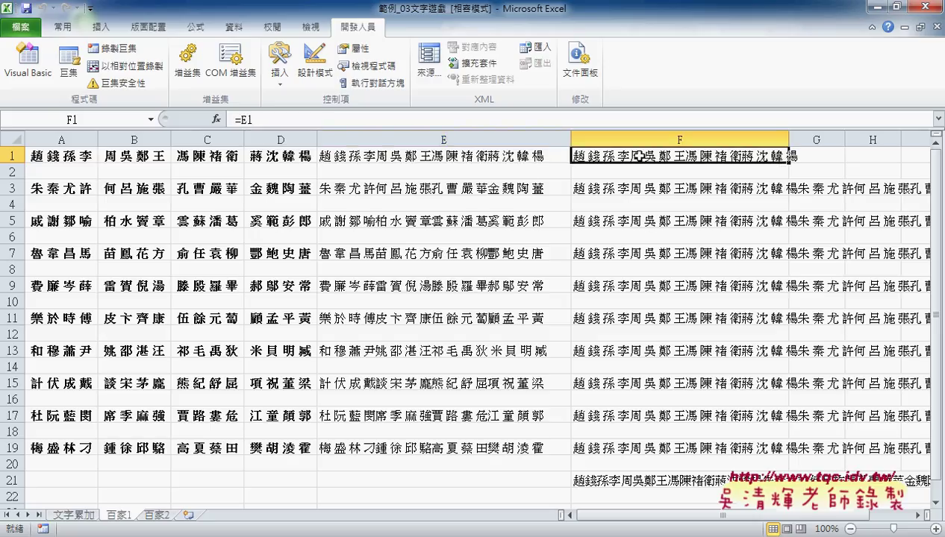
{"action": "left_click", "coordinate": [627, 189]}
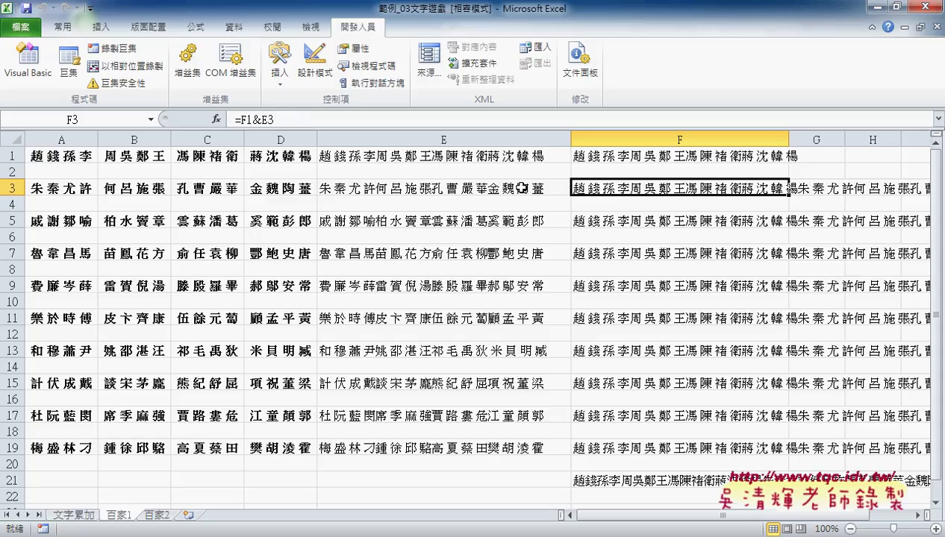
{"action": "left_click", "coordinate": [679, 478]}
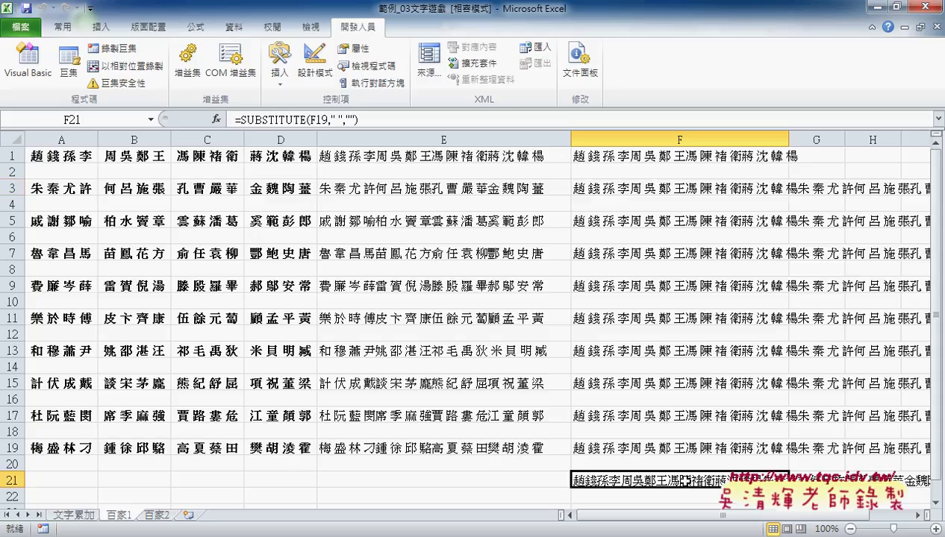
{"action": "left_click", "coordinate": [285, 118]}
{"action": "left_click", "coordinate": [216, 119]}
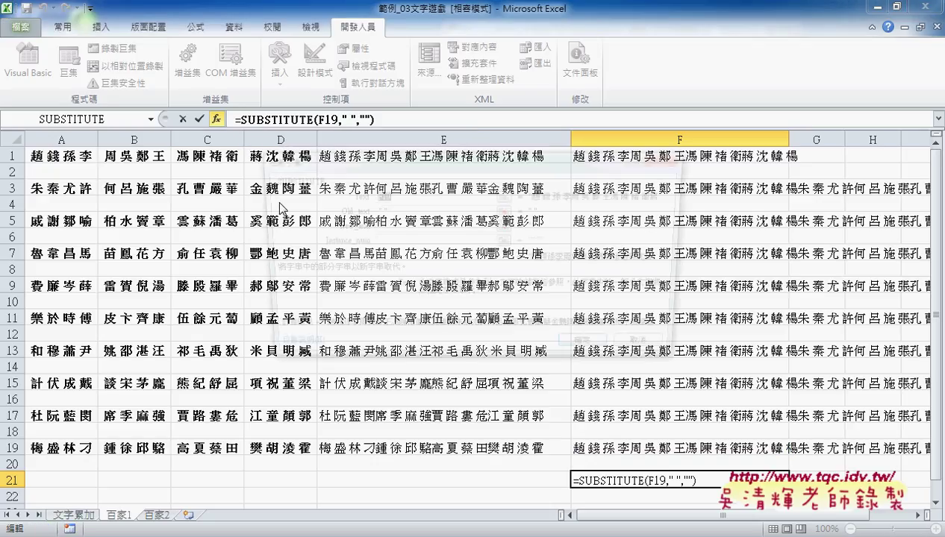